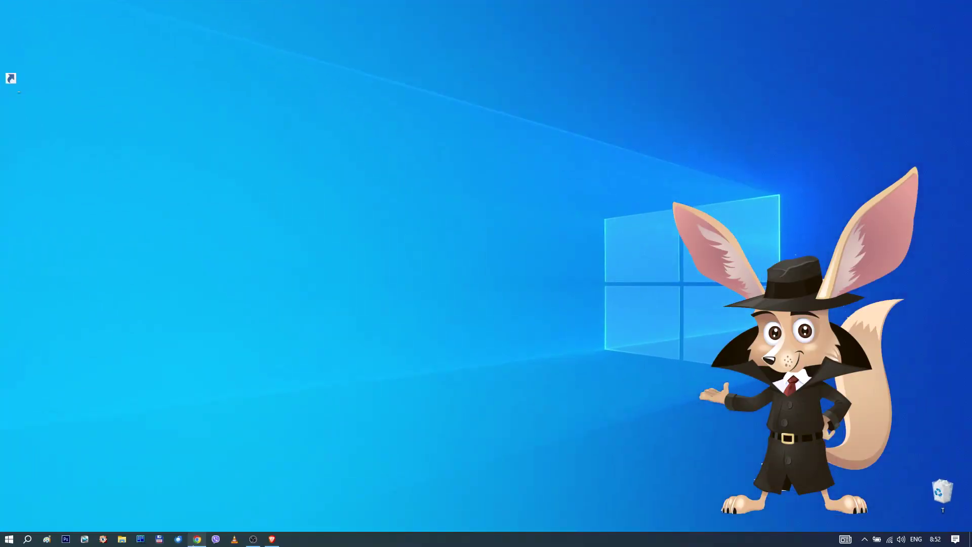
Bring up Chrome from the taskbar, showing the wade.is/en homepage
{"action": "left_click", "coordinate": [198, 539]}
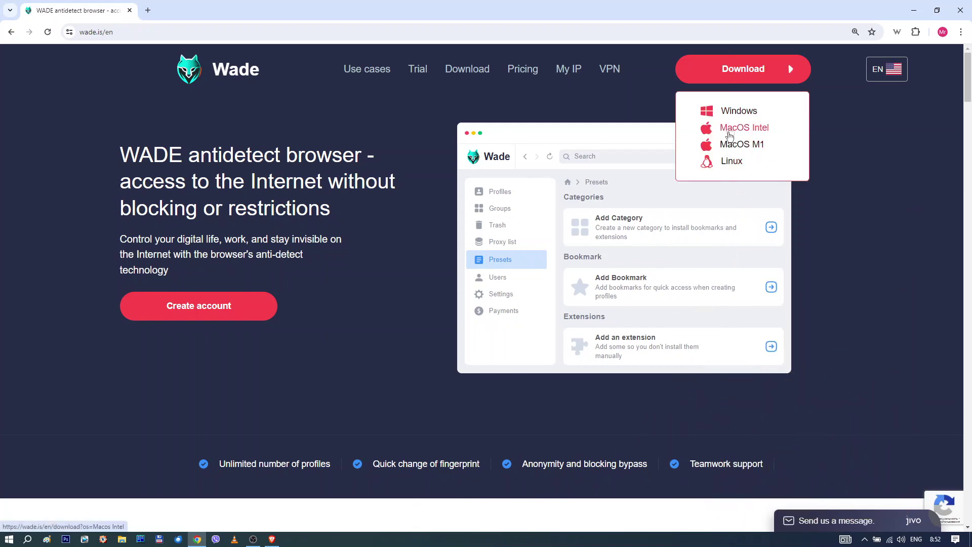
Download Wade's Windows client-portable-windows-x64 archive from wade.is
{"action": "left_click", "coordinate": [731, 118]}
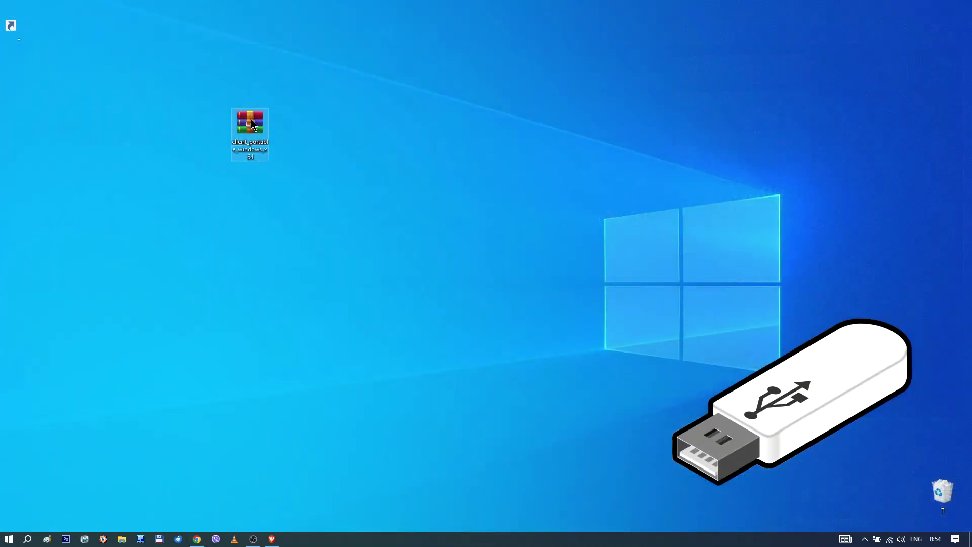
Extract the Wade portable archive into a client_portable_windows_x64 desktop folder, then close WinRAR
{"action": "double_click", "coordinate": [251, 120]}
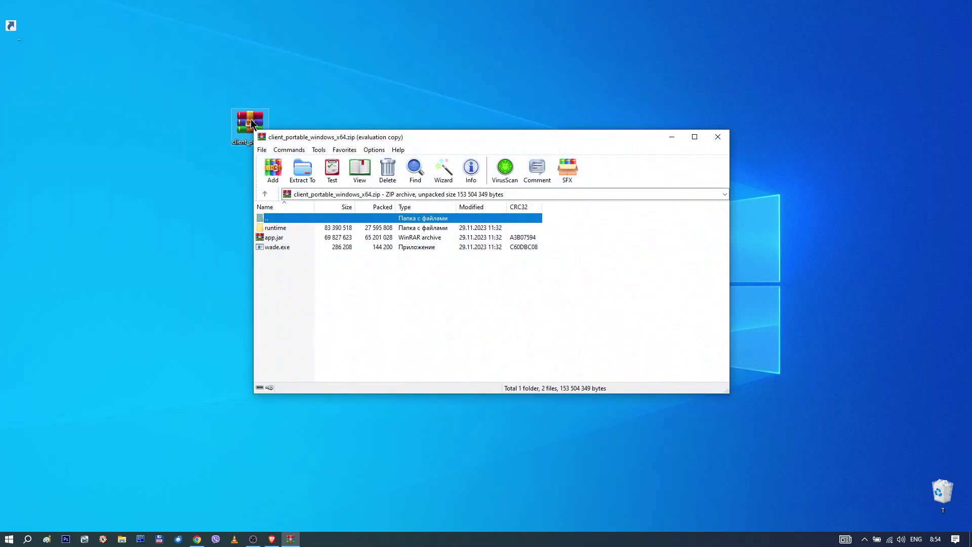
{"action": "left_click", "coordinate": [305, 168]}
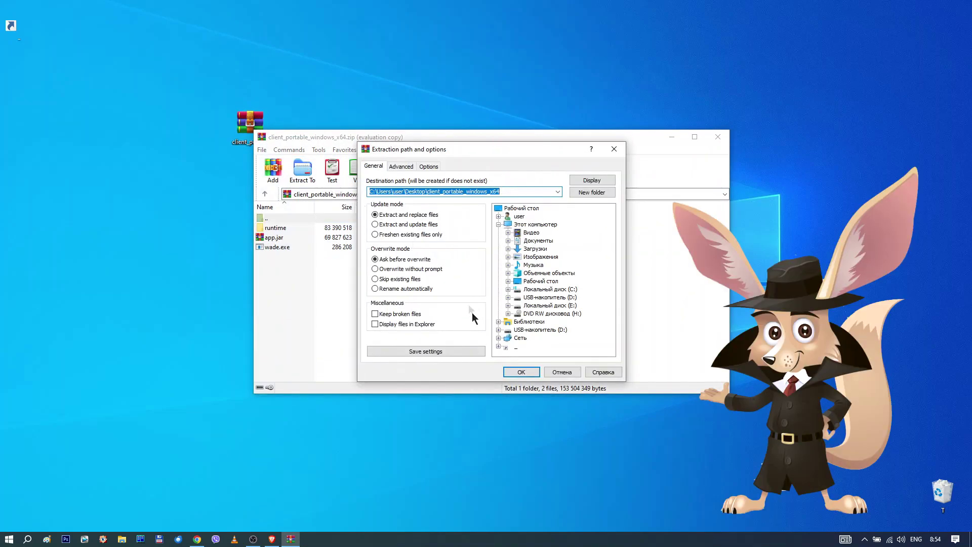
{"action": "left_click", "coordinate": [517, 372]}
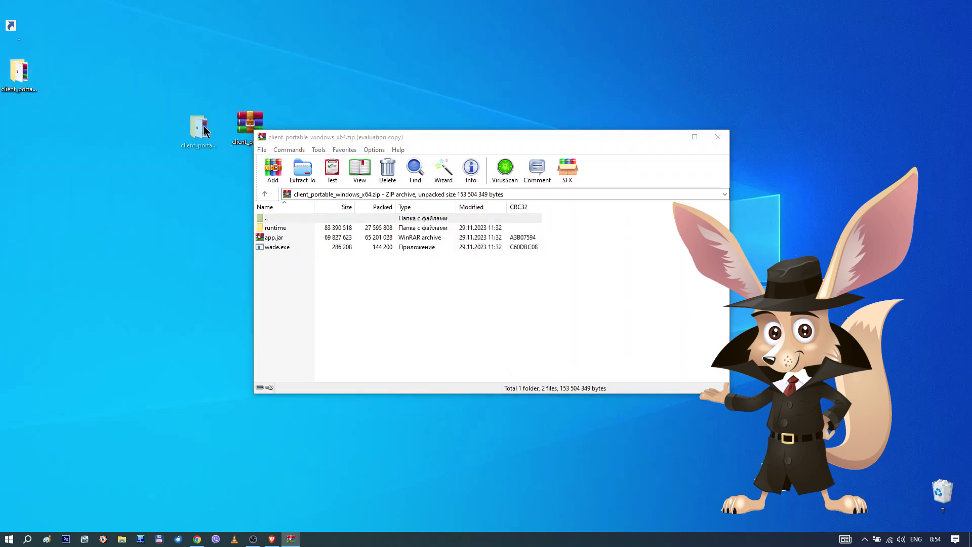
{"action": "left_click", "coordinate": [715, 138]}
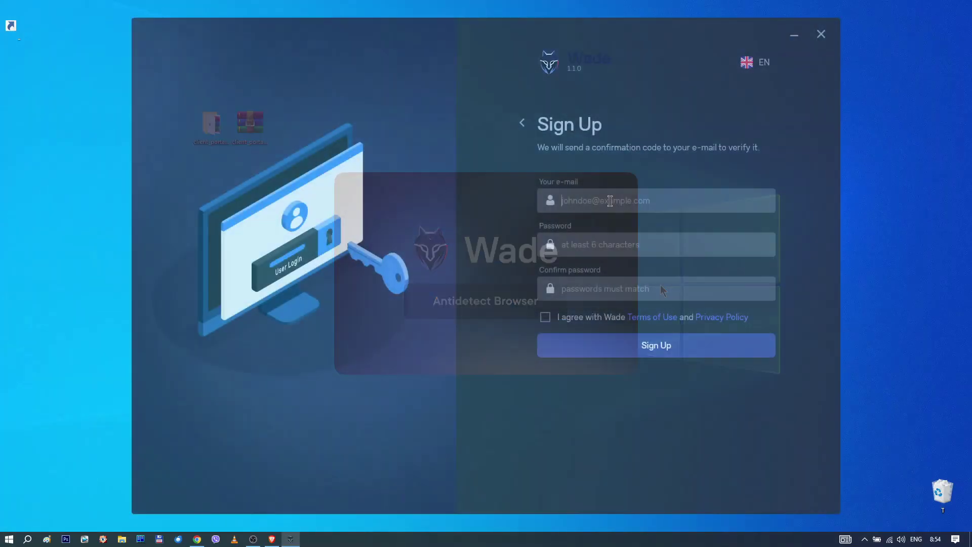
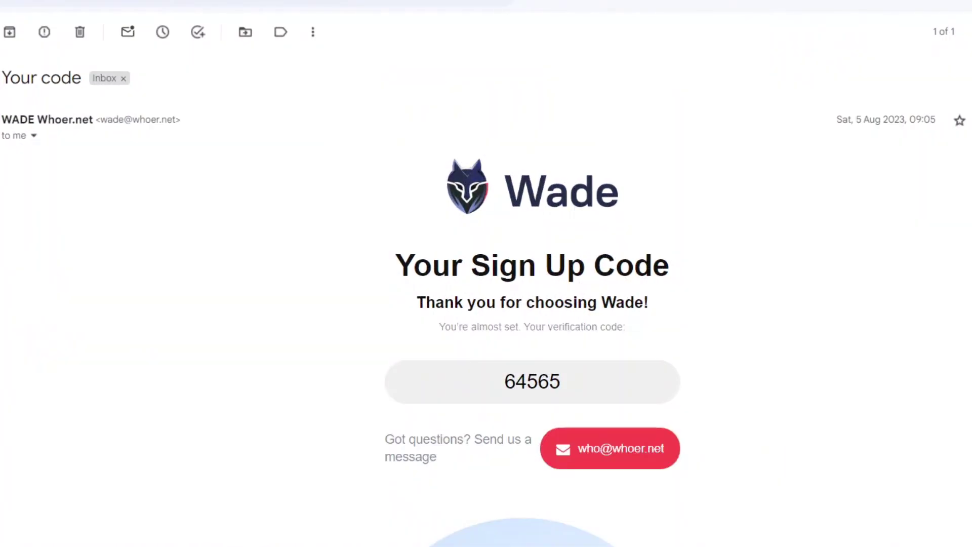
Scroll Wade's 'Your code' email down to reveal the verification code
{"action": "scroll", "coordinate": [486, 304], "scroll_direction": "down", "scroll_amount": 3}
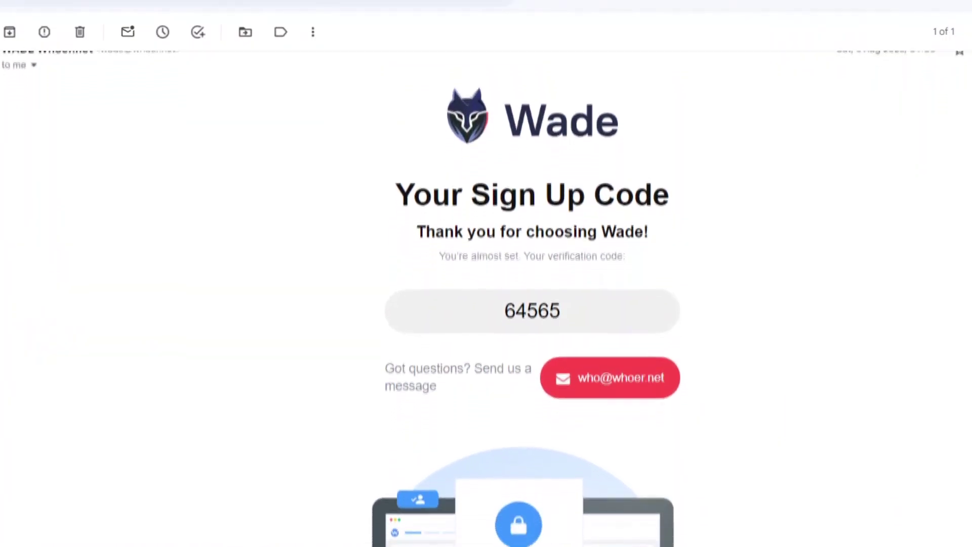
{"action": "scroll", "coordinate": [486, 303], "scroll_direction": "down", "scroll_amount": 1}
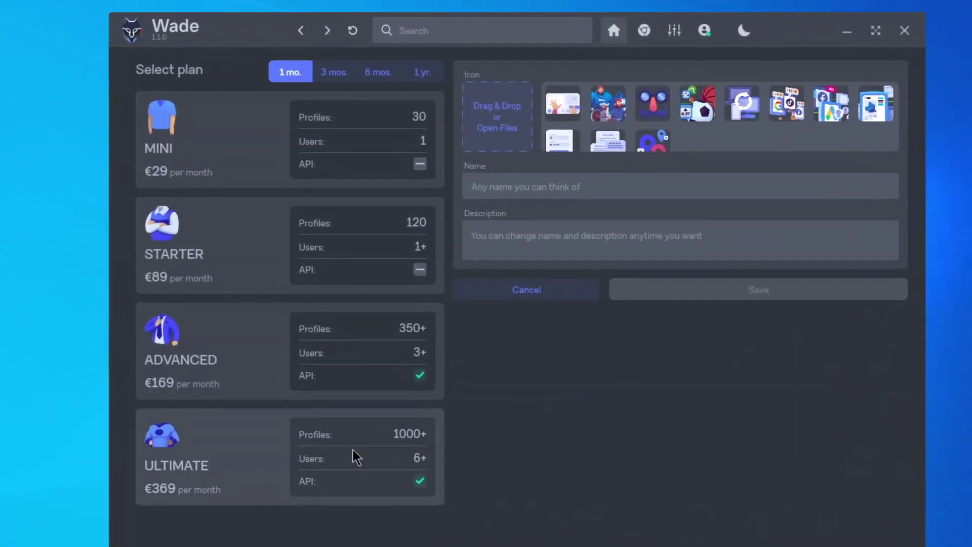
Name the new cluster WHOER and save it
{"action": "left_click", "coordinate": [505, 175]}
{"action": "type", "text": "WHOER"}
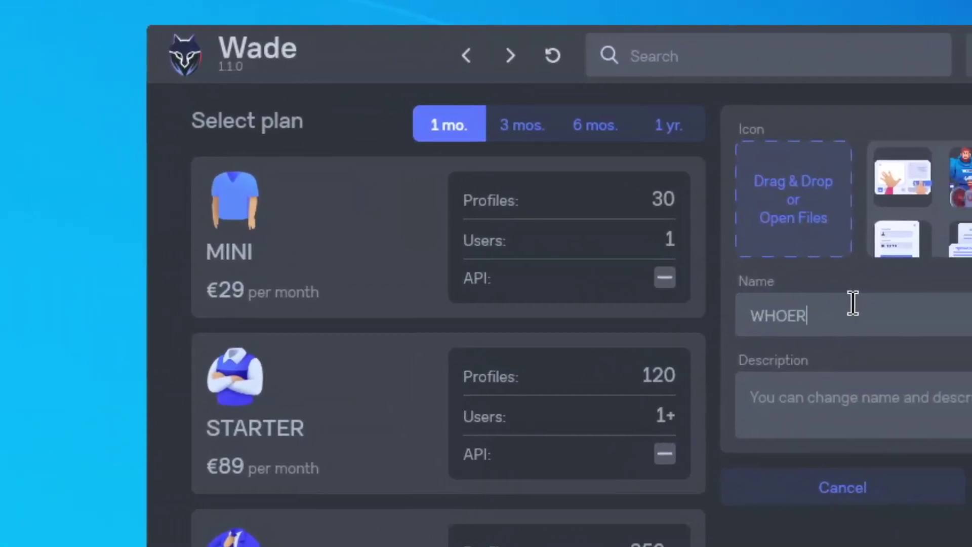
{"action": "left_click", "coordinate": [842, 405]}
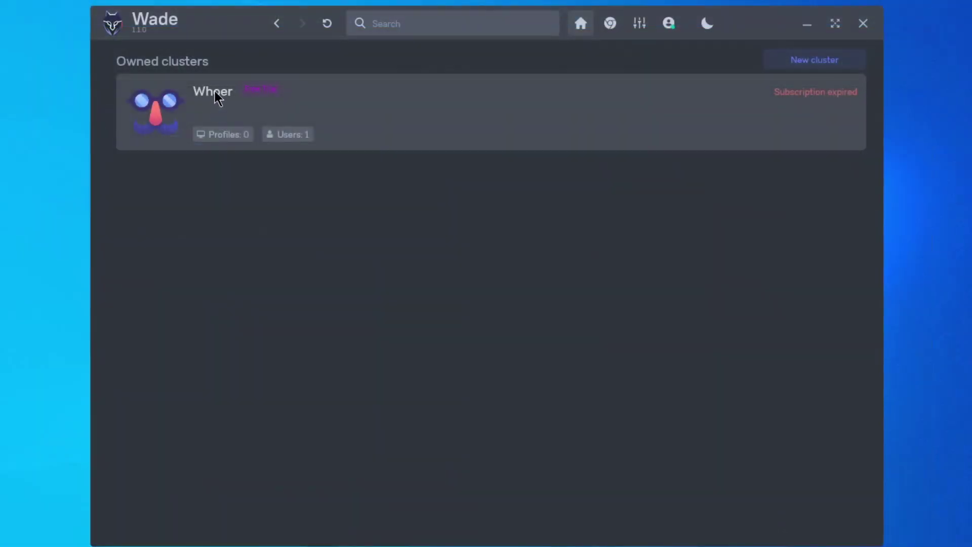
Open the WHOER group's settings in the Whoer cluster and select its ID
{"action": "left_click", "coordinate": [215, 91]}
{"action": "left_click", "coordinate": [242, 123]}
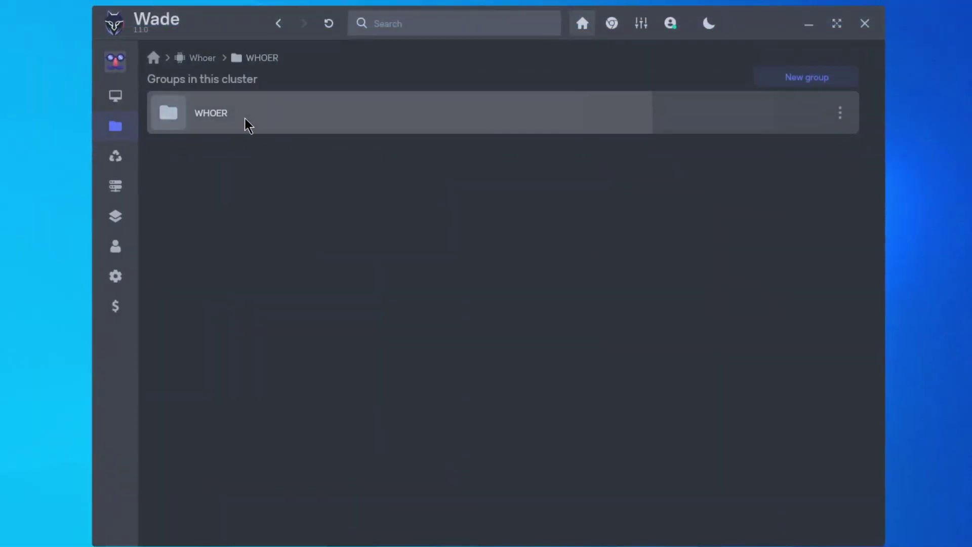
{"action": "left_click", "coordinate": [280, 85]}
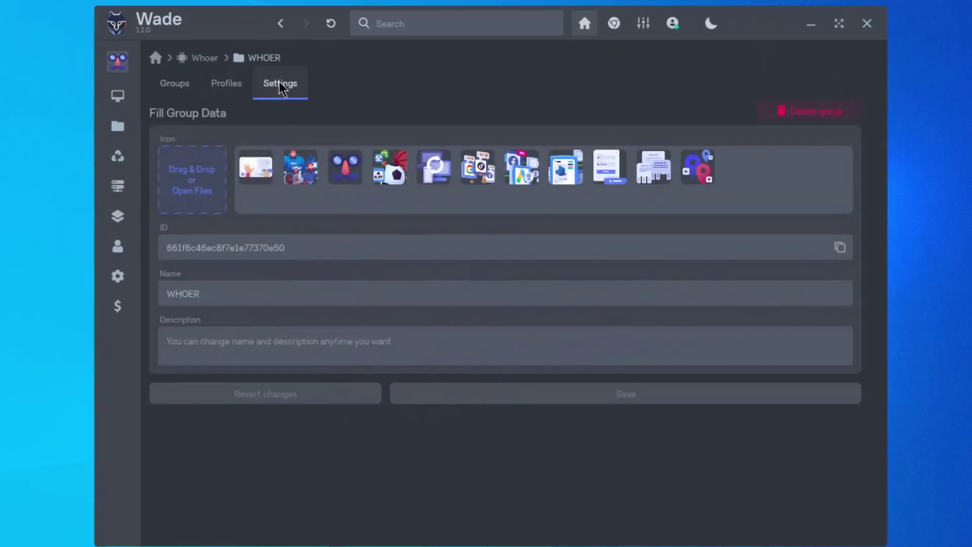
{"action": "left_click_drag", "start_coordinate": [296, 248], "coordinate": [163, 248]}
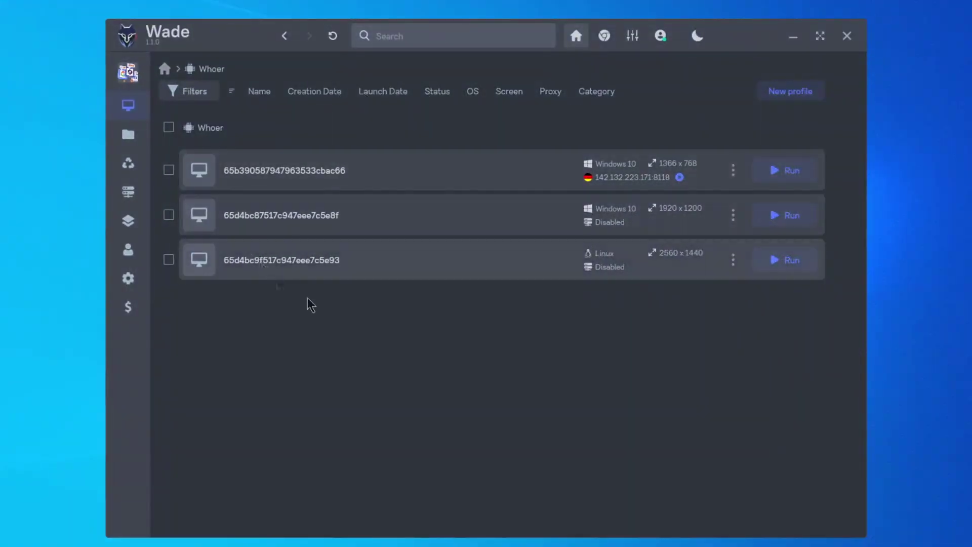
Start a new profile and review its Screen and Geolocation fingerprint settings
{"action": "left_click", "coordinate": [793, 93]}
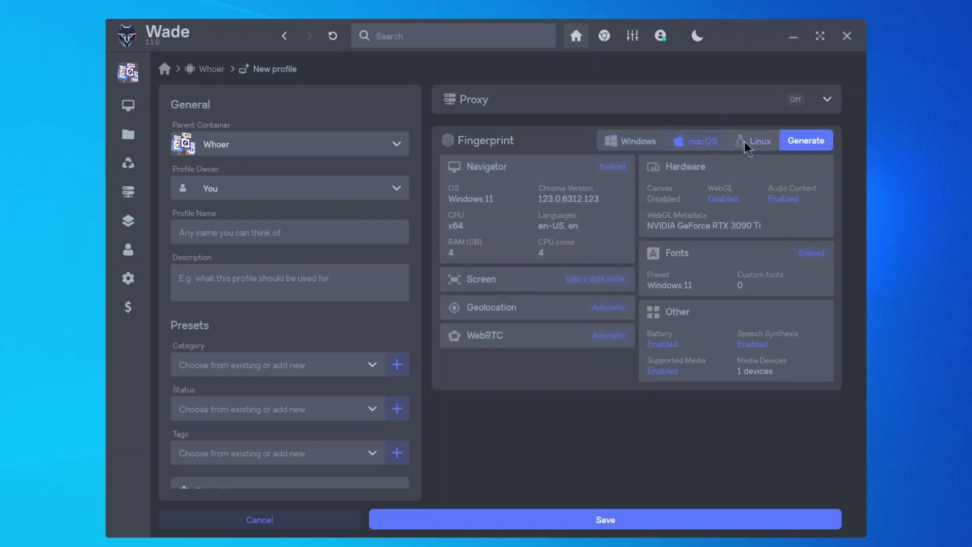
{"action": "left_click", "coordinate": [527, 289]}
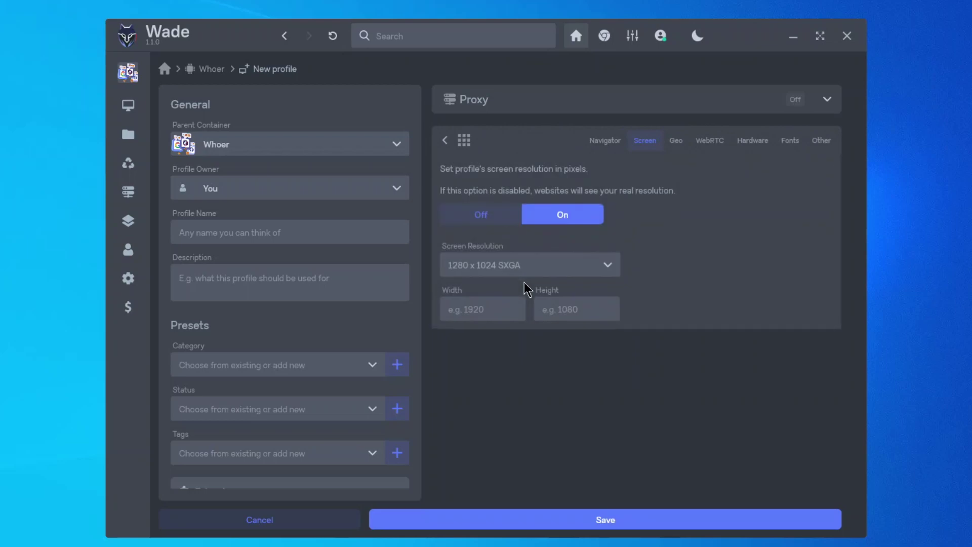
{"action": "left_click", "coordinate": [445, 141]}
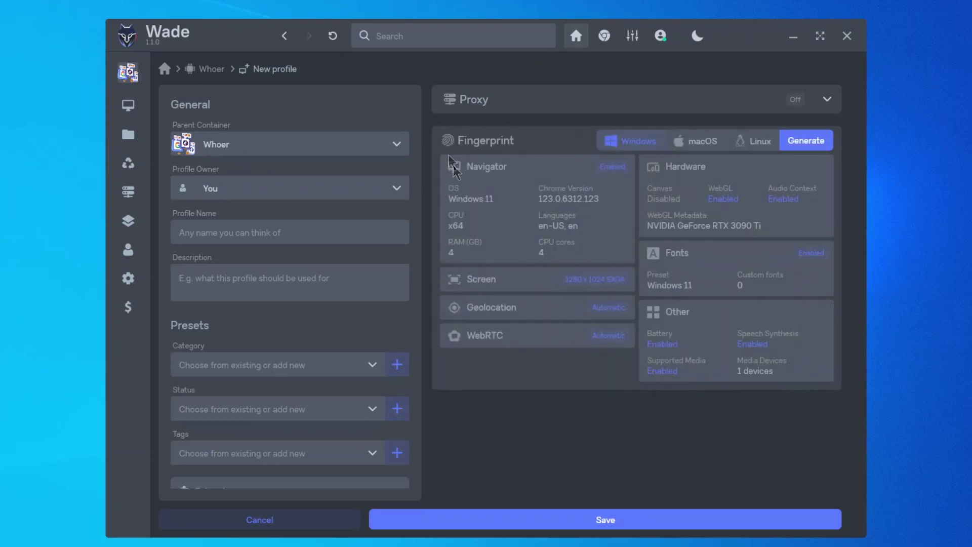
{"action": "left_click", "coordinate": [514, 317]}
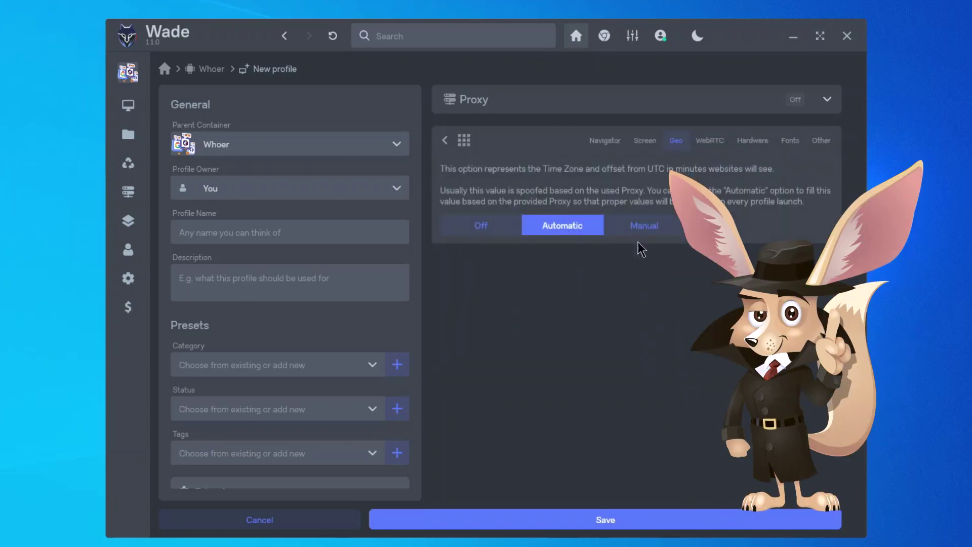
{"action": "left_click", "coordinate": [445, 141]}
Review the new profile's WebRTC and Fonts fingerprint settings
{"action": "left_click", "coordinate": [504, 342]}
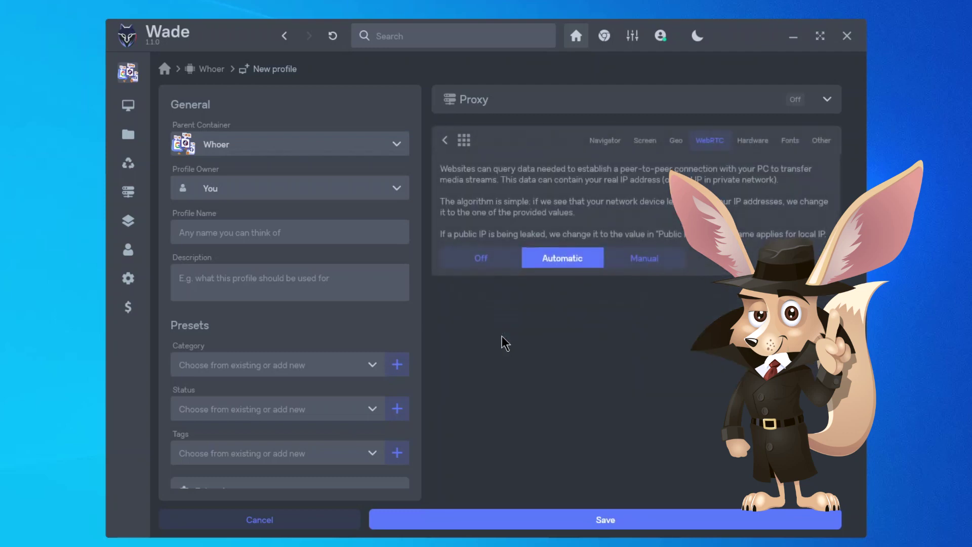
{"action": "left_click", "coordinate": [445, 142]}
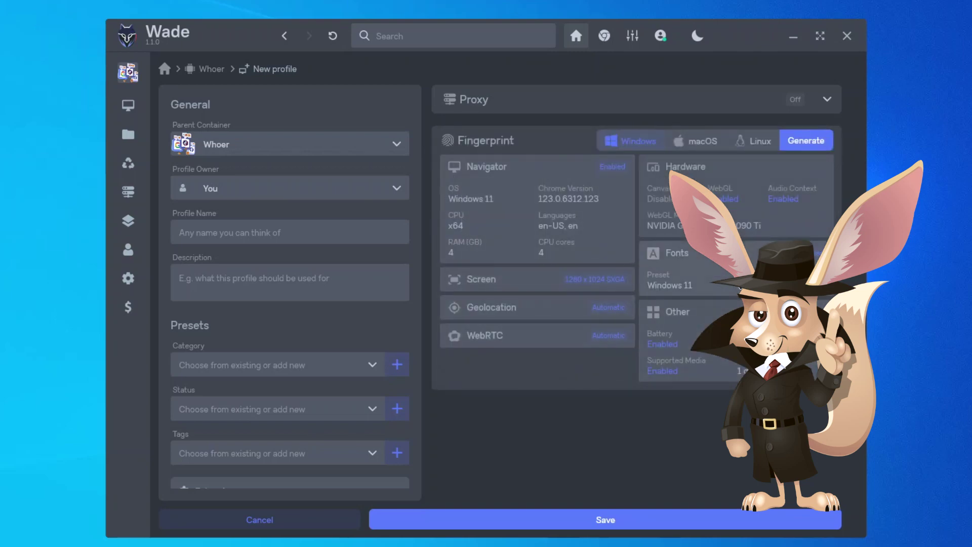
{"action": "left_click", "coordinate": [732, 283]}
{"action": "scroll", "coordinate": [731, 286], "scroll_direction": "down", "scroll_amount": 8}
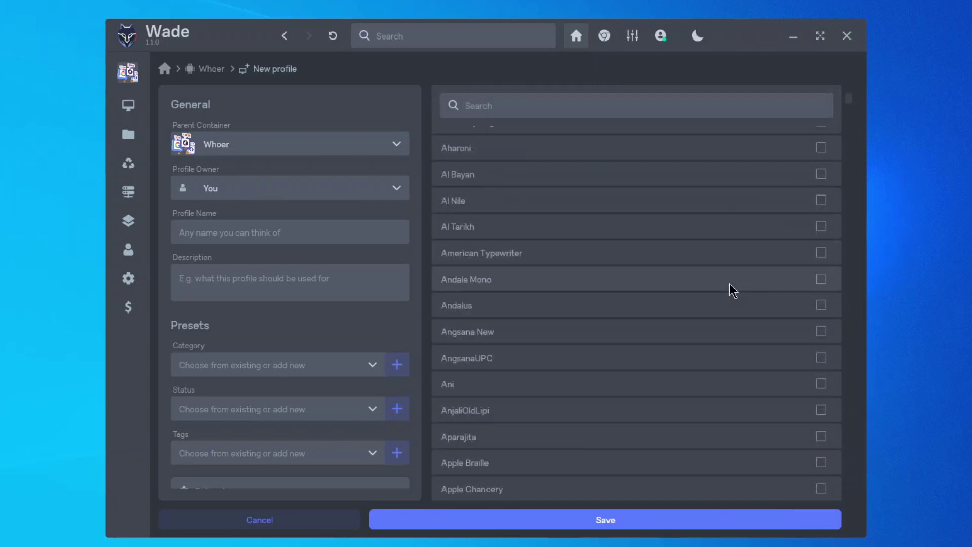
{"action": "scroll", "coordinate": [732, 290], "scroll_direction": "up", "scroll_amount": 5}
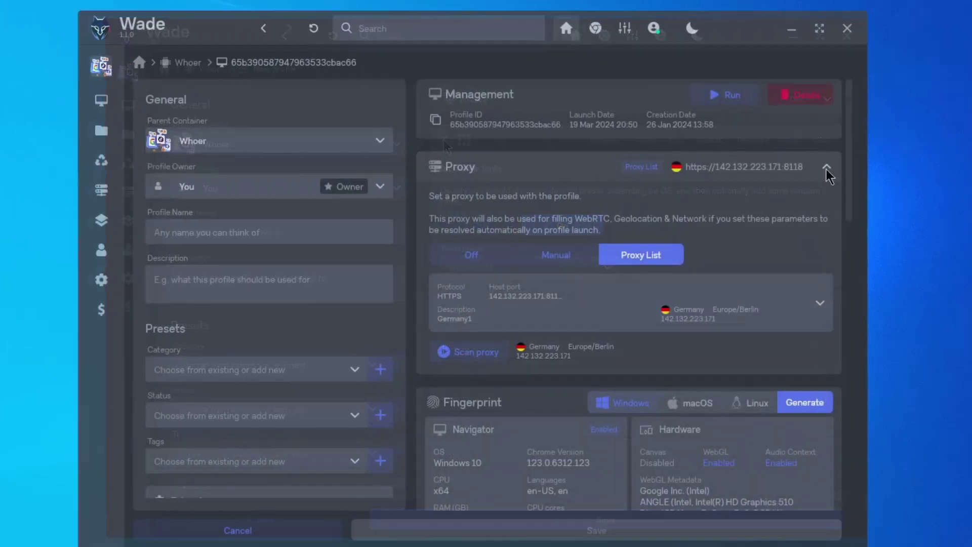
Open the profile's Proxy List dropdown to see the available proxies
{"action": "left_click", "coordinate": [819, 305]}
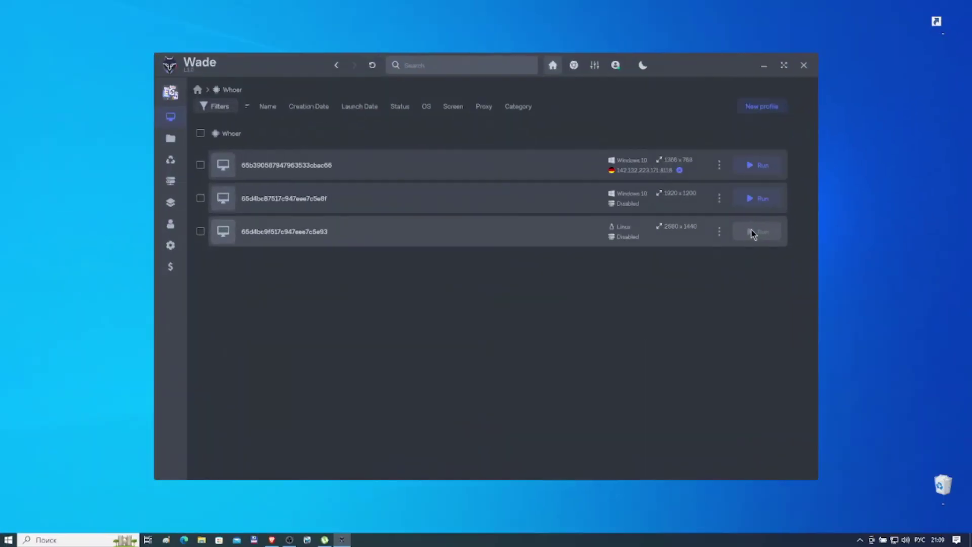
Run the third, Linux profile and scroll whoer.net down to the Browser fingerprint section
{"action": "left_click", "coordinate": [751, 232]}
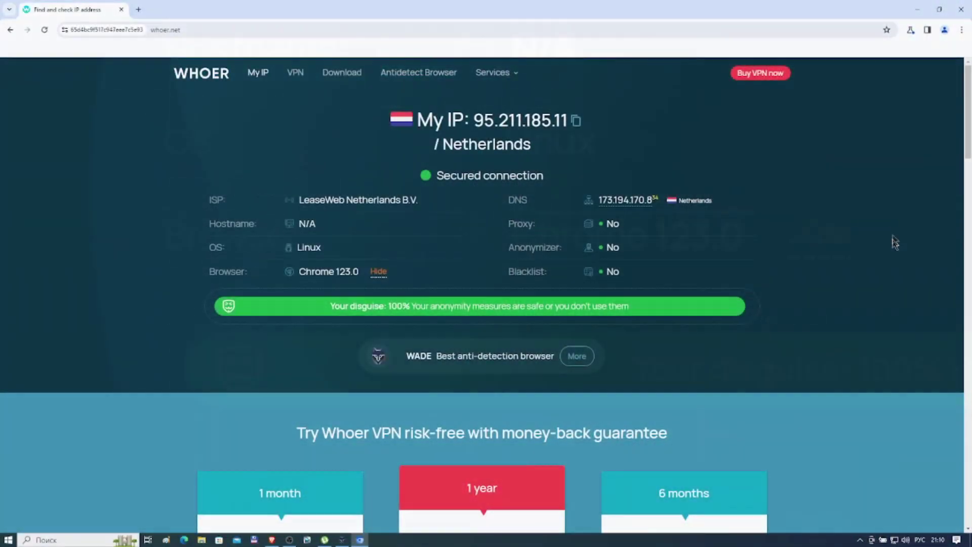
{"action": "scroll", "coordinate": [925, 147], "scroll_direction": "down", "scroll_amount": 3}
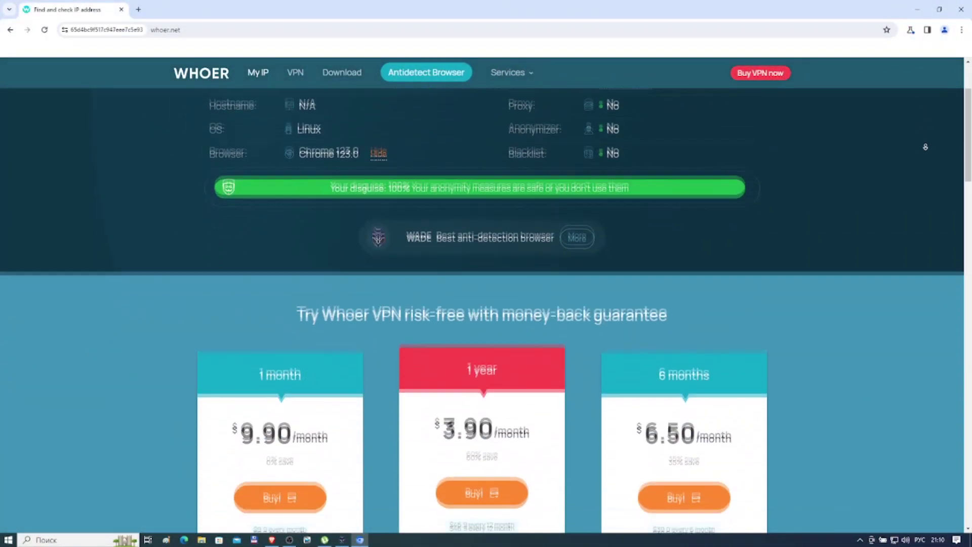
{"action": "scroll", "coordinate": [925, 147], "scroll_direction": "down", "scroll_amount": 6}
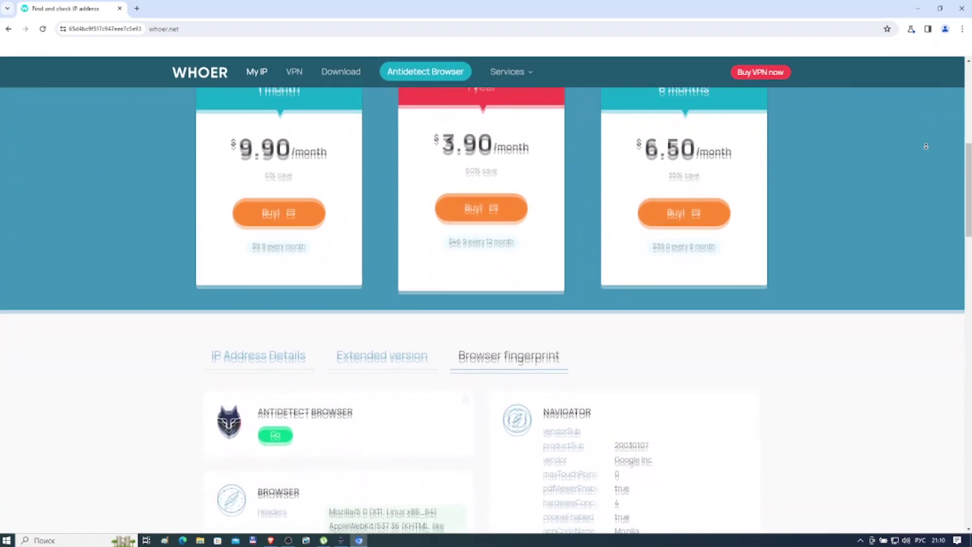